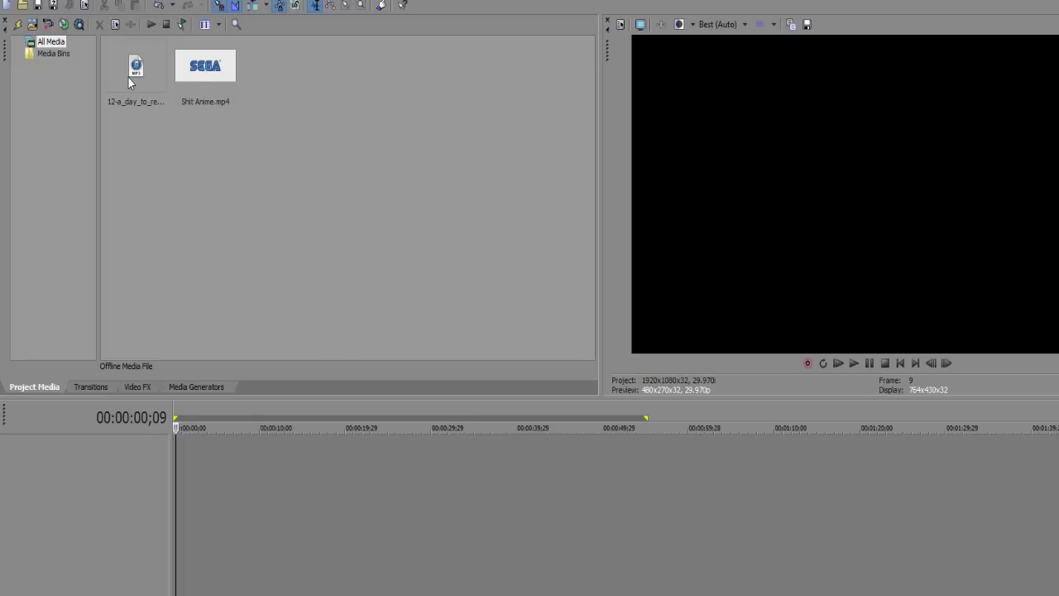
Place the song mp3 on a new audio track at the timeline start and preview it.
drag(127, 76, 152, 265)
drag(126, 460, 126, 460)
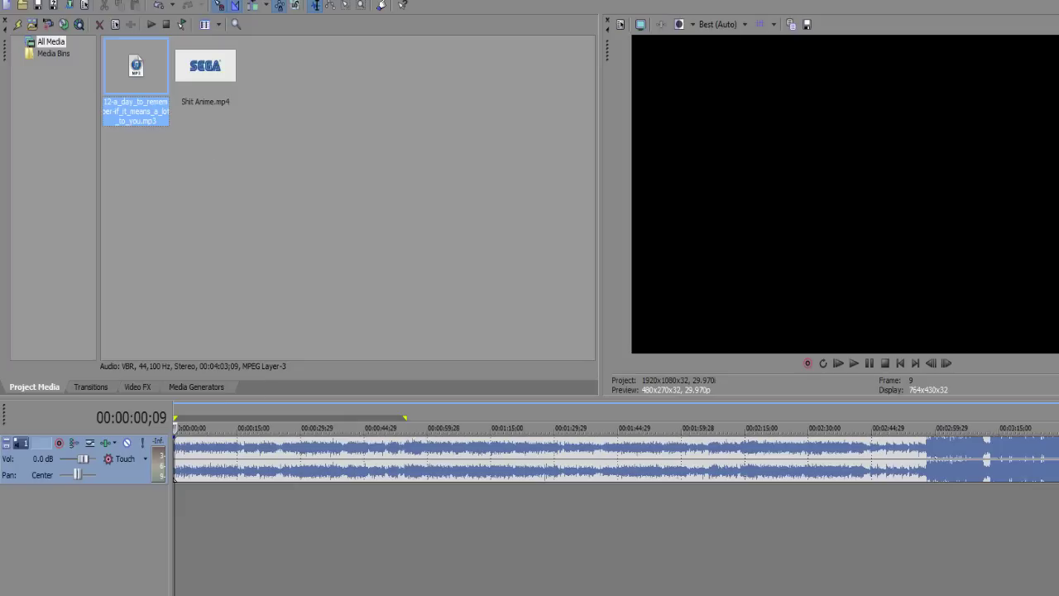
key(space)
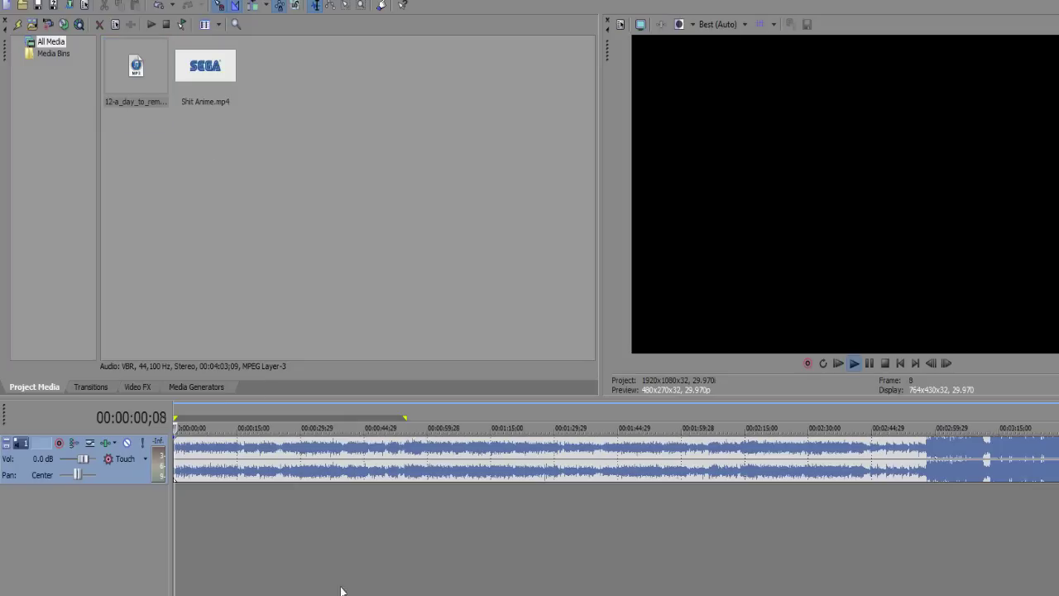
click(287, 409)
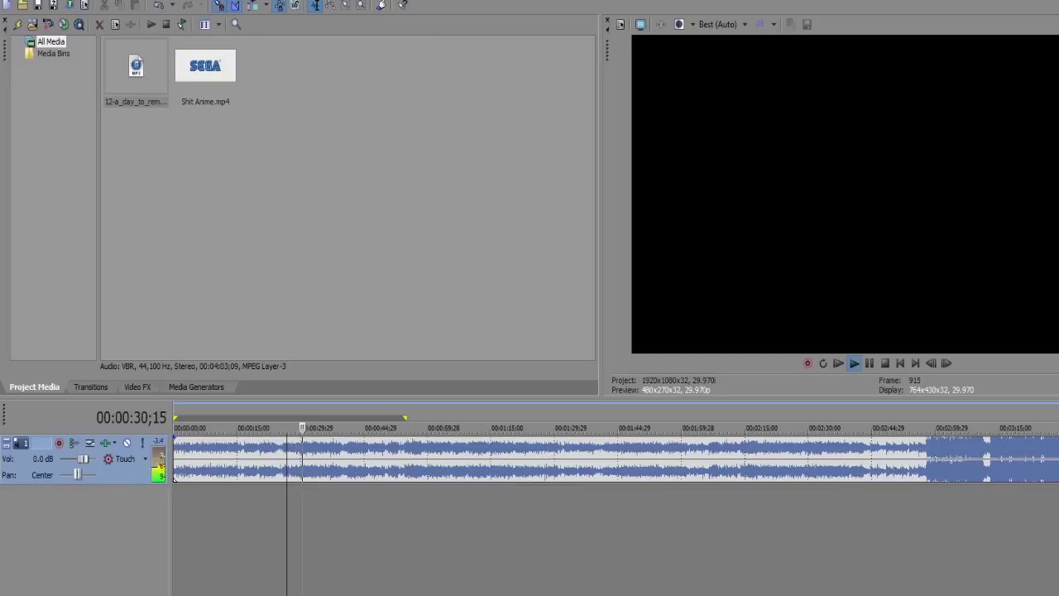
key(Return)
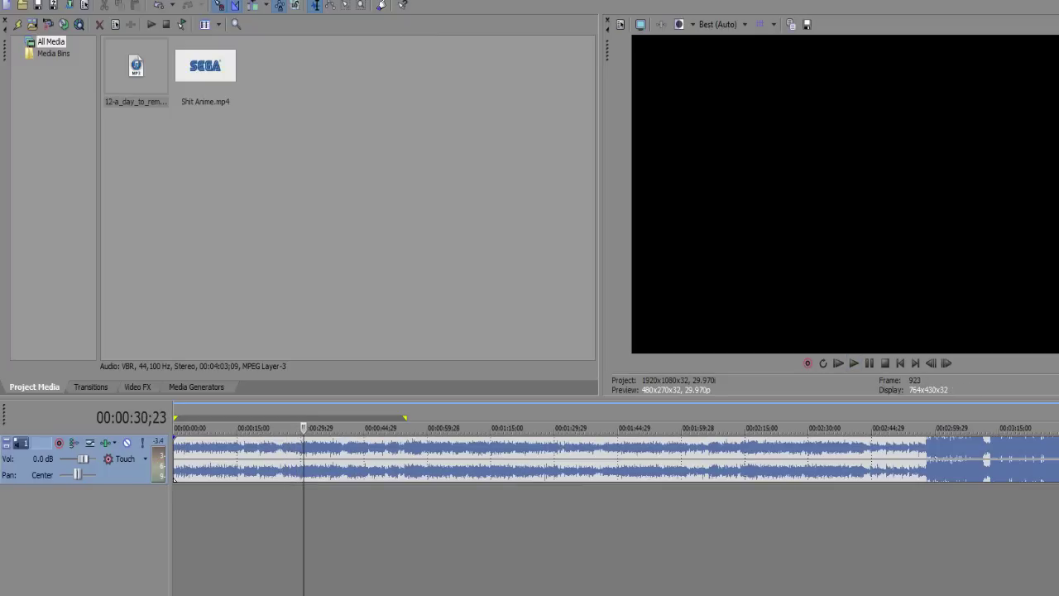
right_click(311, 471)
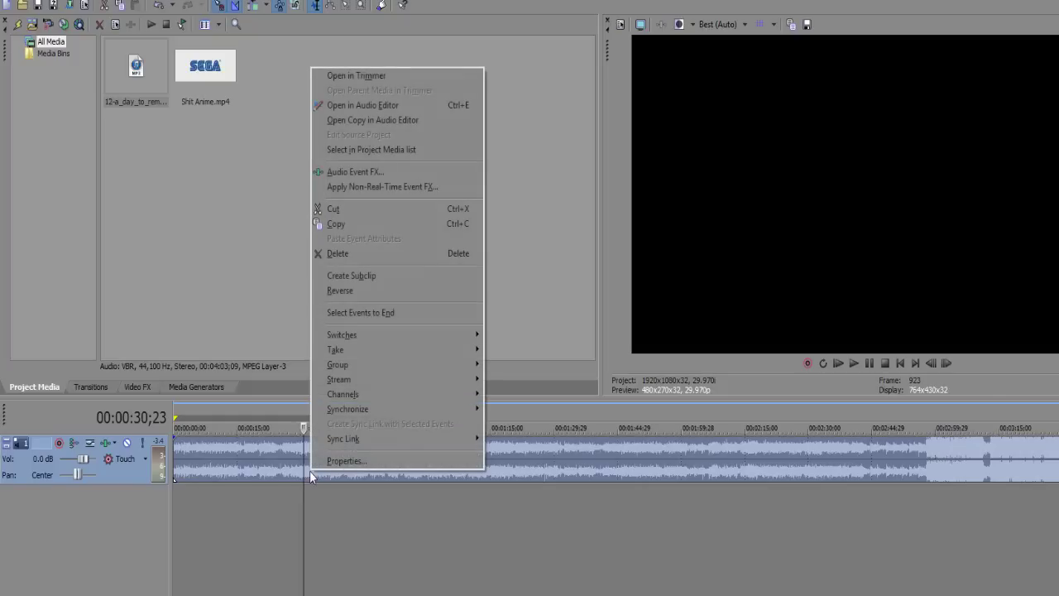
Set the song event's time stretch/pitch shift method to Classic, A03. Music 3 (less echo).
click(354, 461)
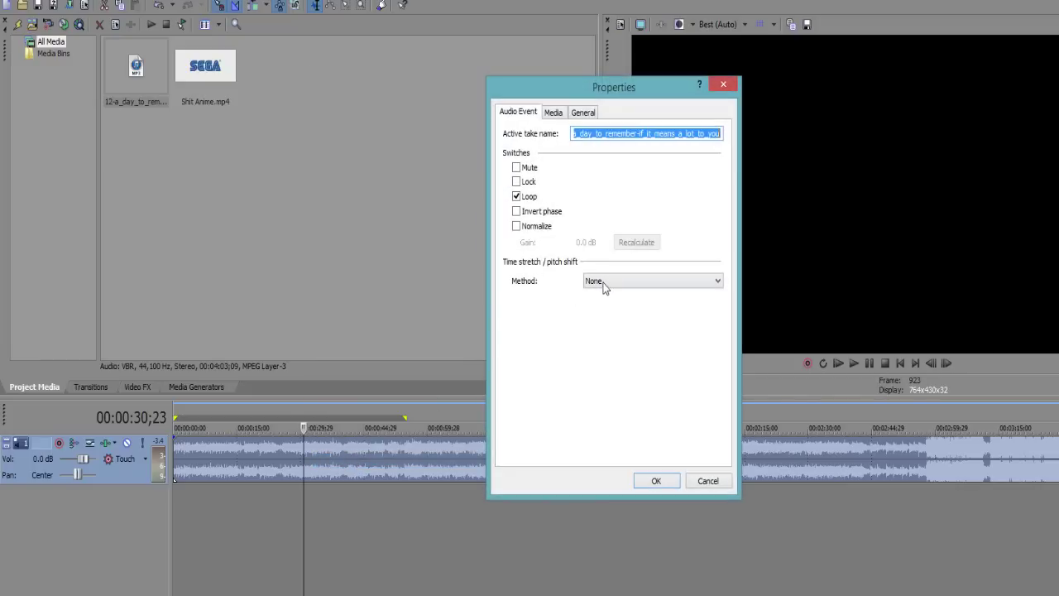
click(603, 282)
click(598, 308)
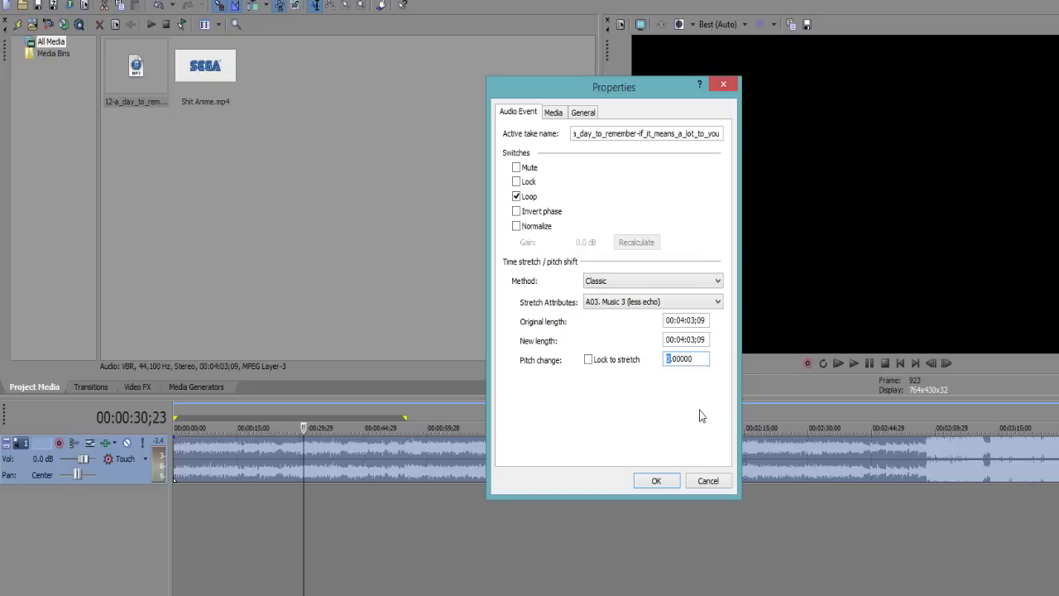
click(656, 480)
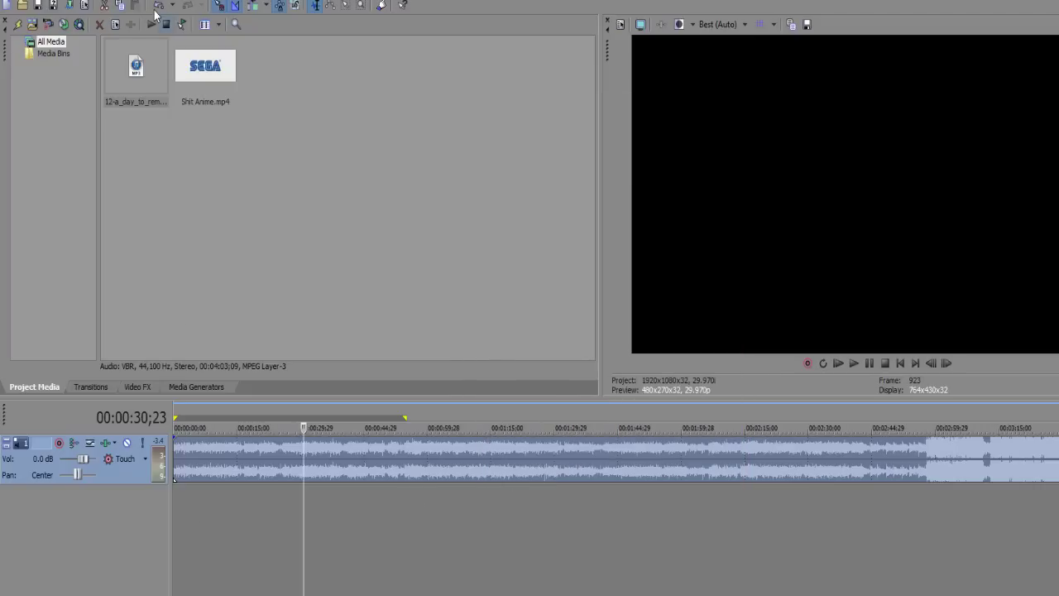
Preview the song, then compress its event from the right edge so it plays faster.
key(space)
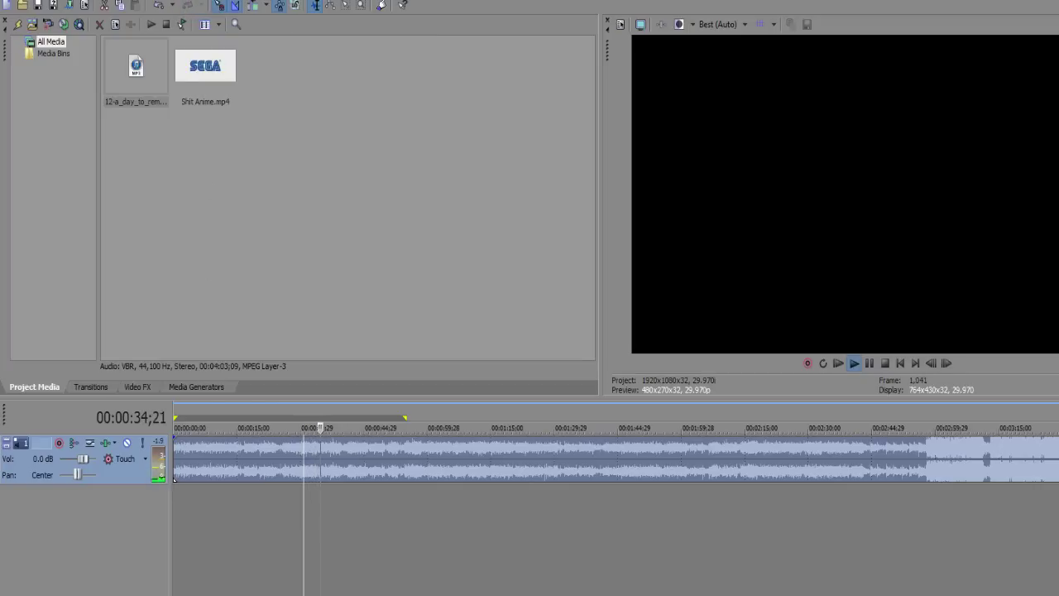
key(Return)
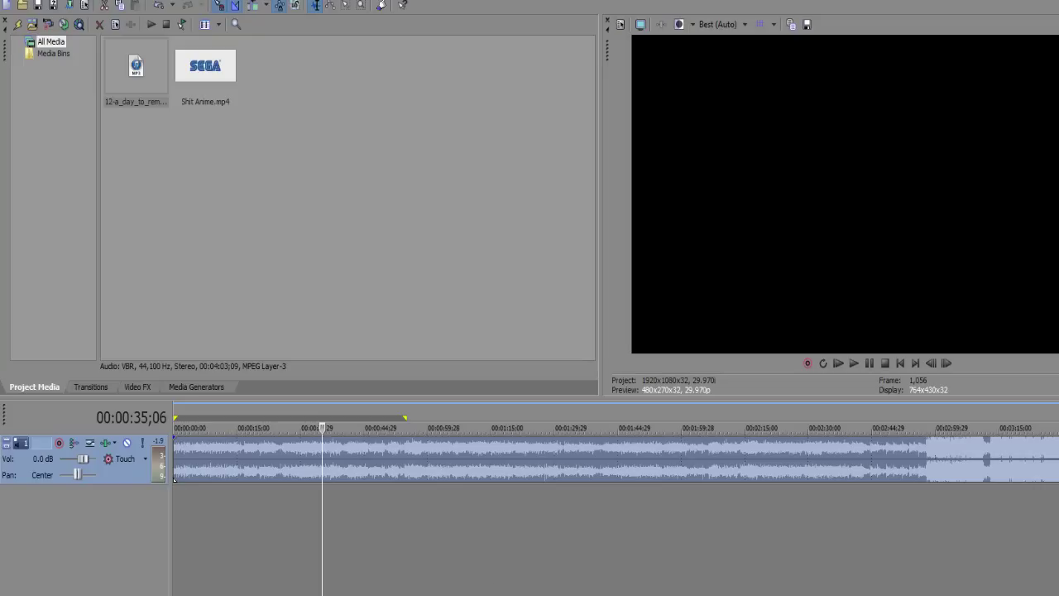
key(space)
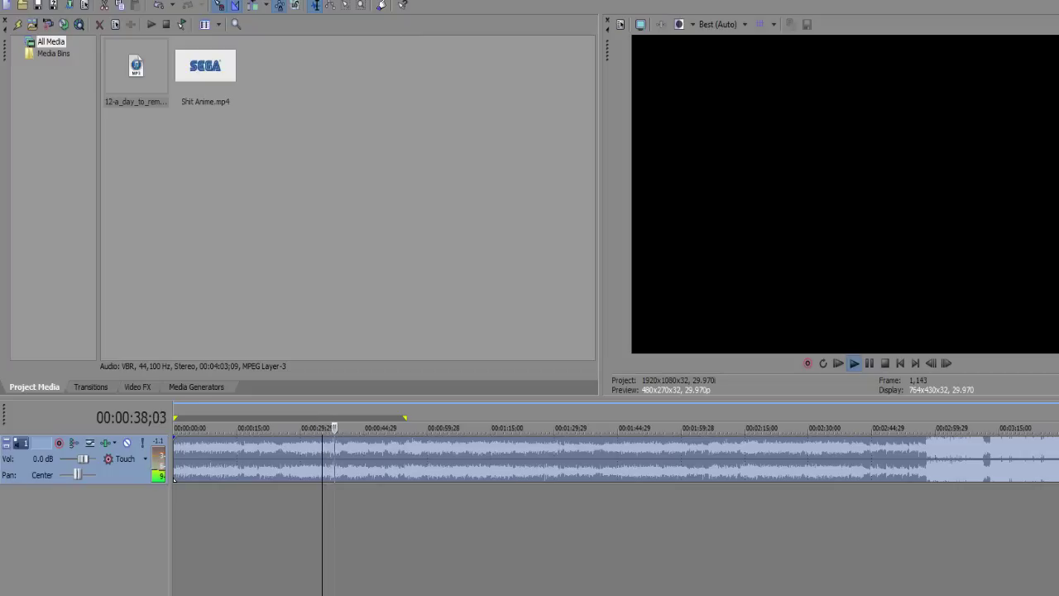
drag(1058, 463, 885, 468)
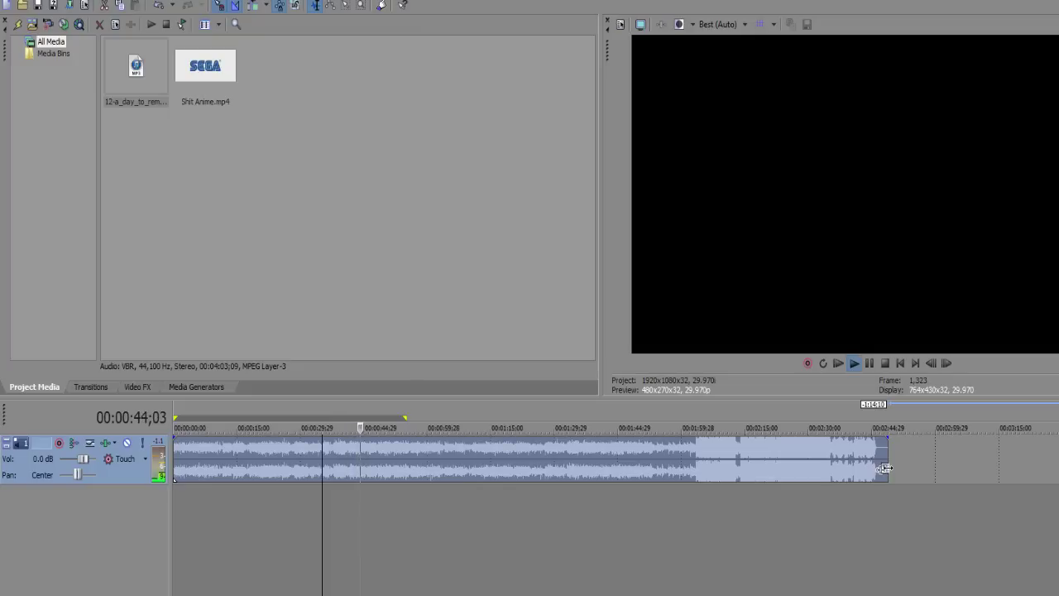
key(Return)
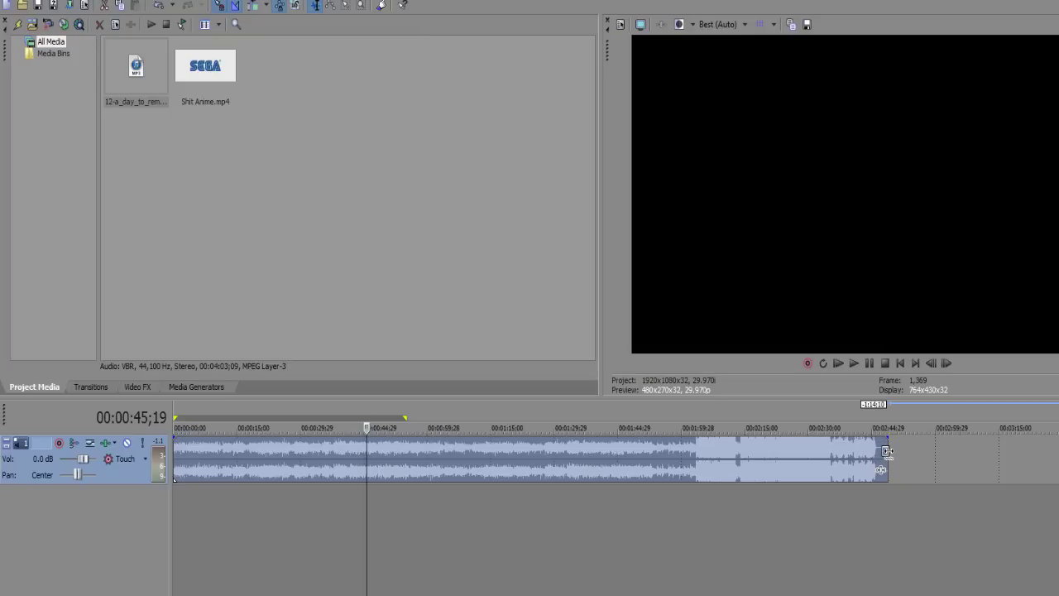
Compress the song further to end around 00:02:13 and check the playback.
drag(887, 451, 729, 459)
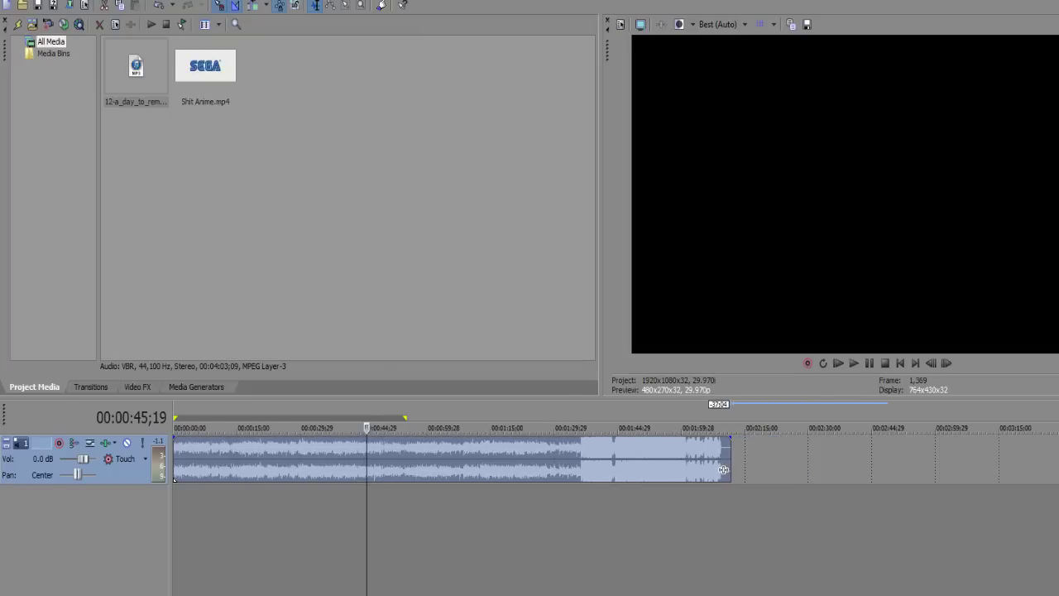
key(space)
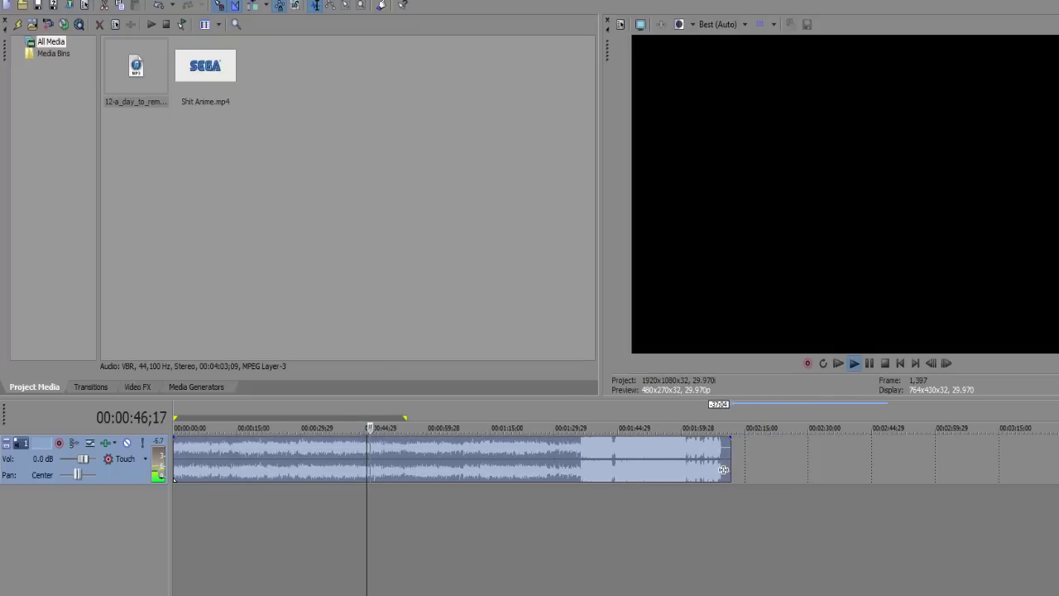
key(Return)
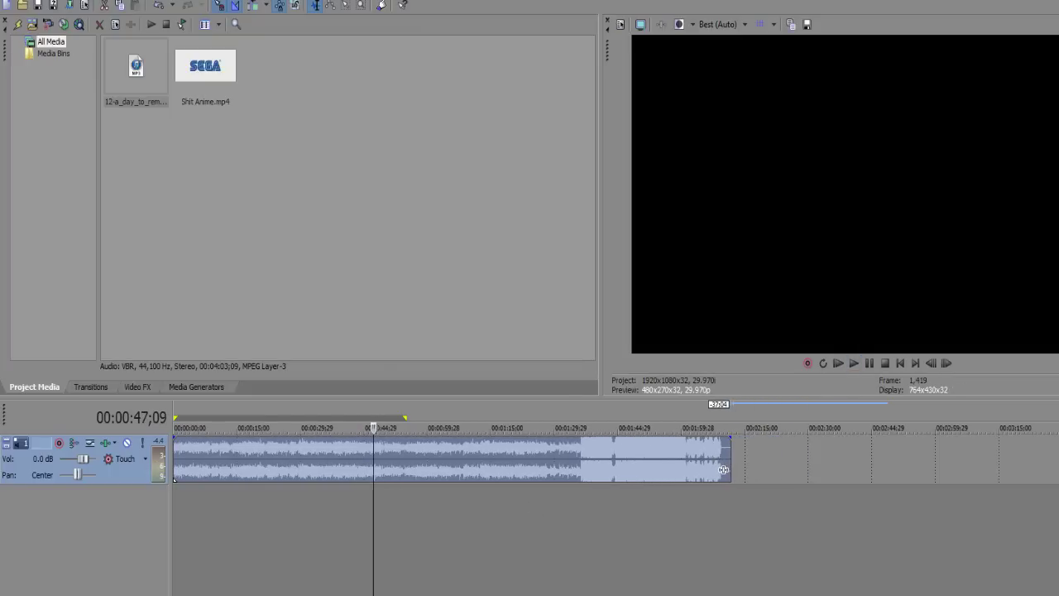
drag(730, 455, 746, 454)
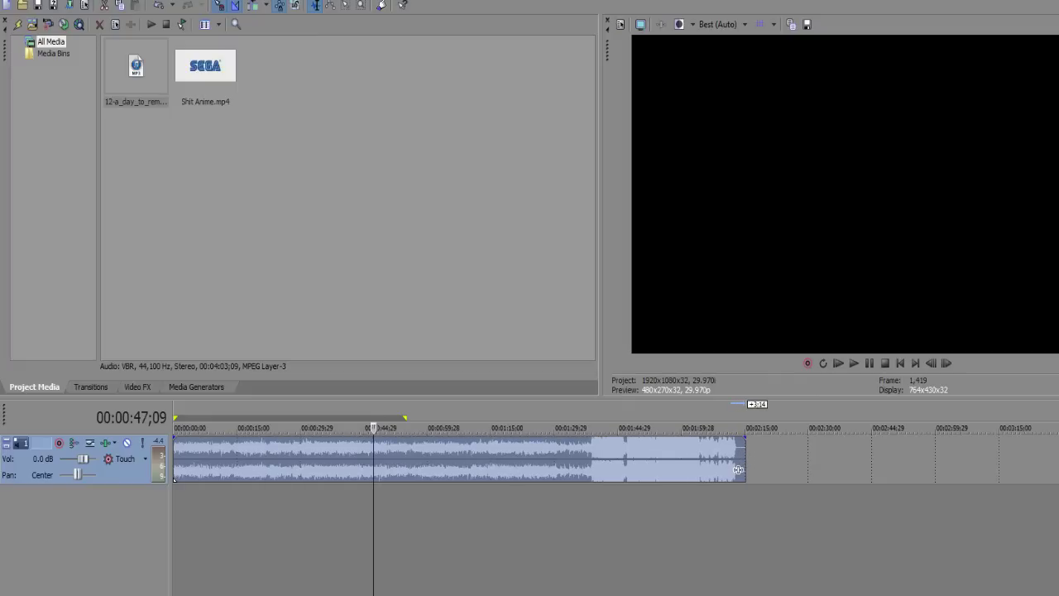
click(116, 587)
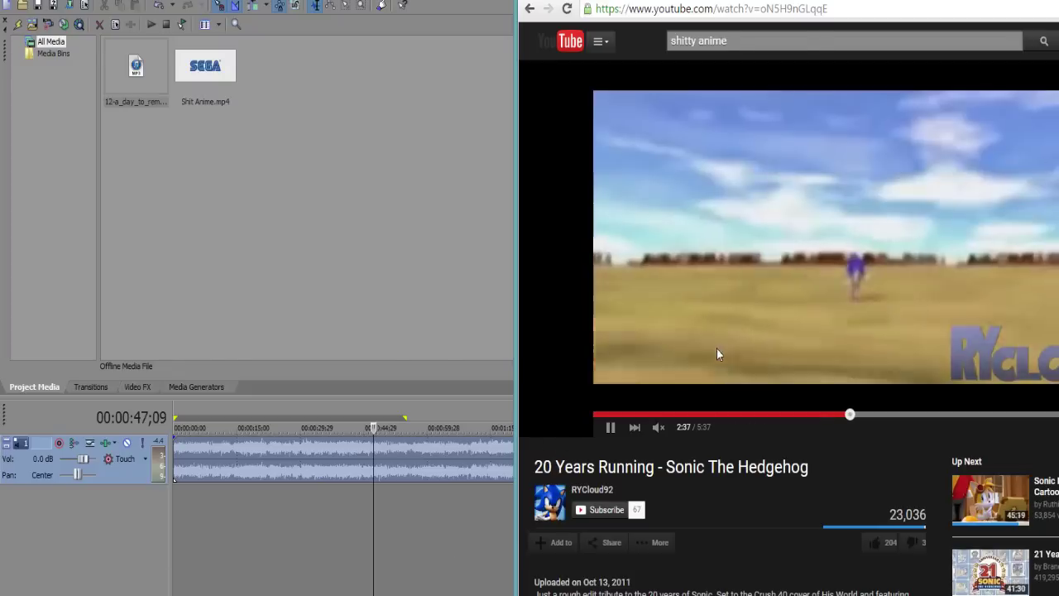
click(425, 266)
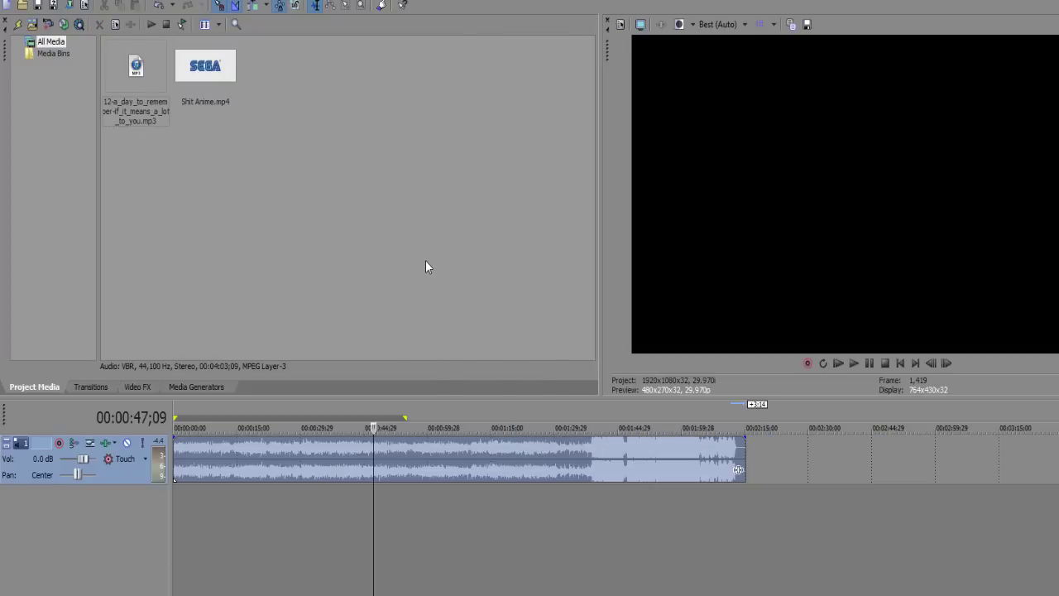
Place Shit Anime.mp4 from Project Media at the start of the timeline.
drag(199, 73, 209, 193)
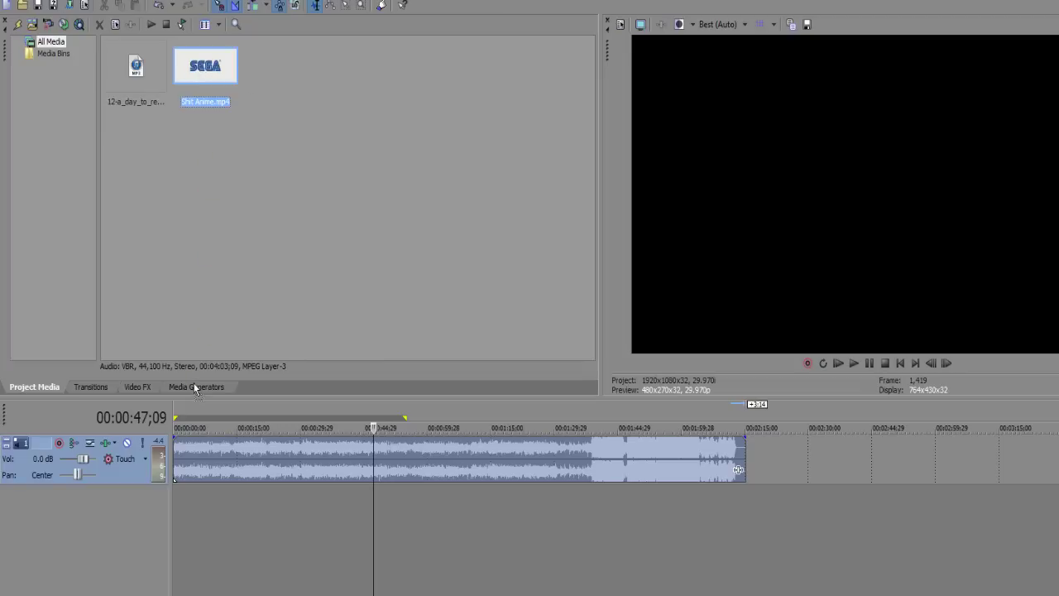
drag(196, 388, 182, 423)
click(45, 386)
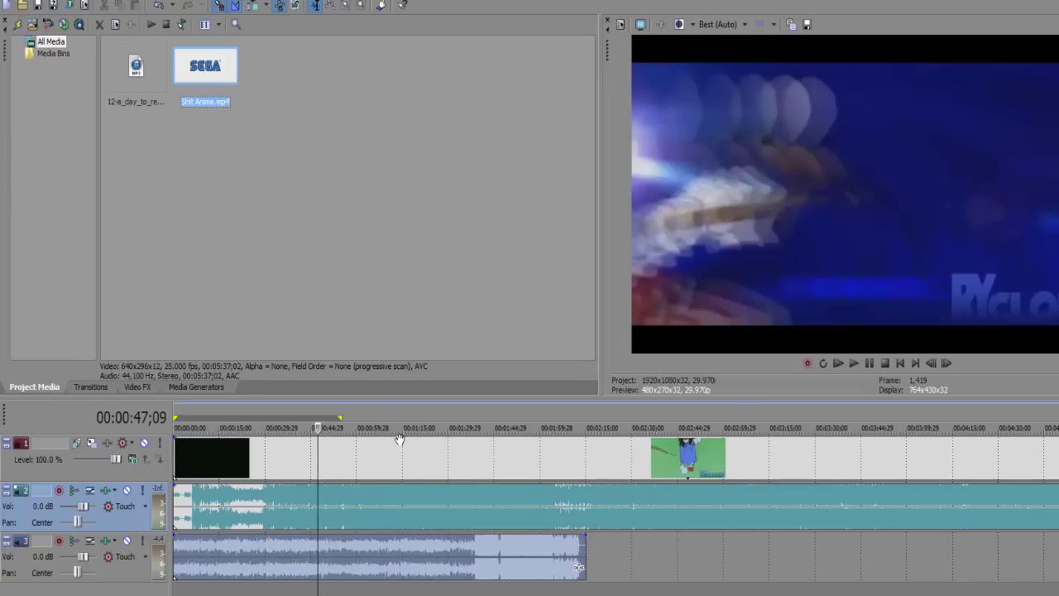
Delete the anime clip's original audio event, leaving only the song.
click(419, 510)
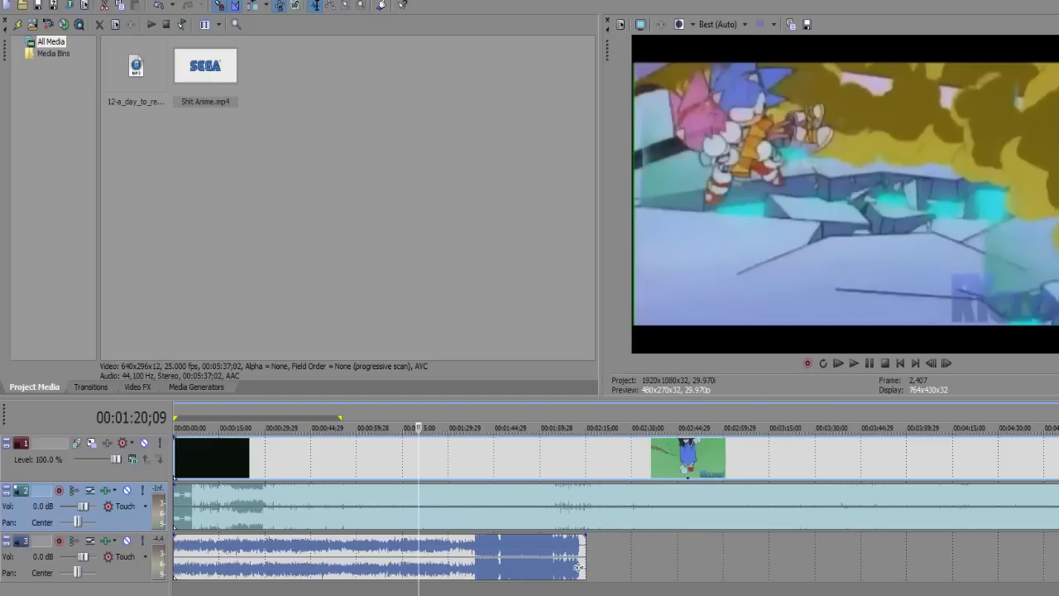
click(1012, 476)
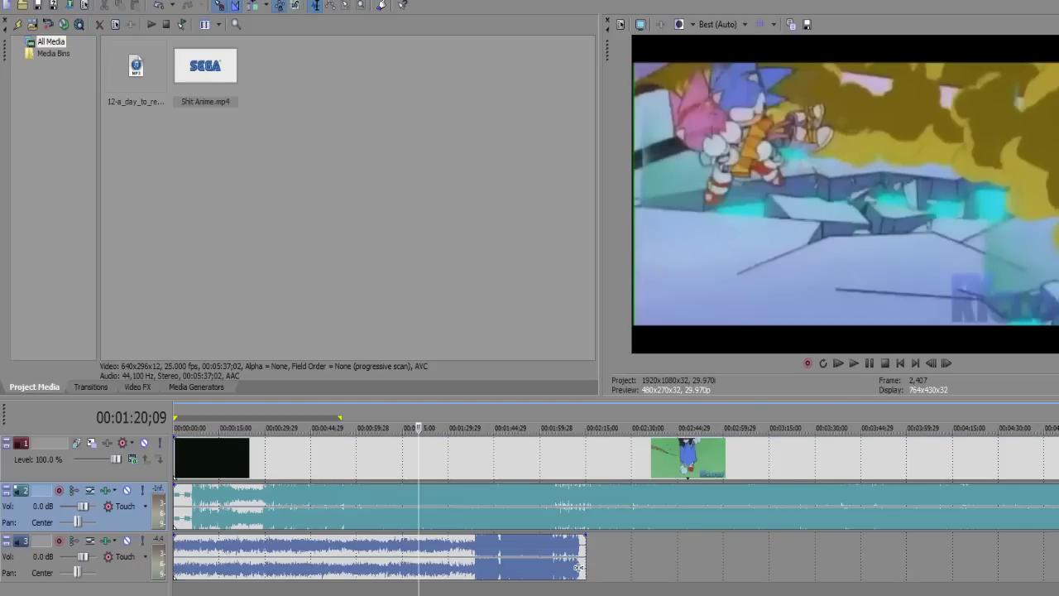
key(Delete)
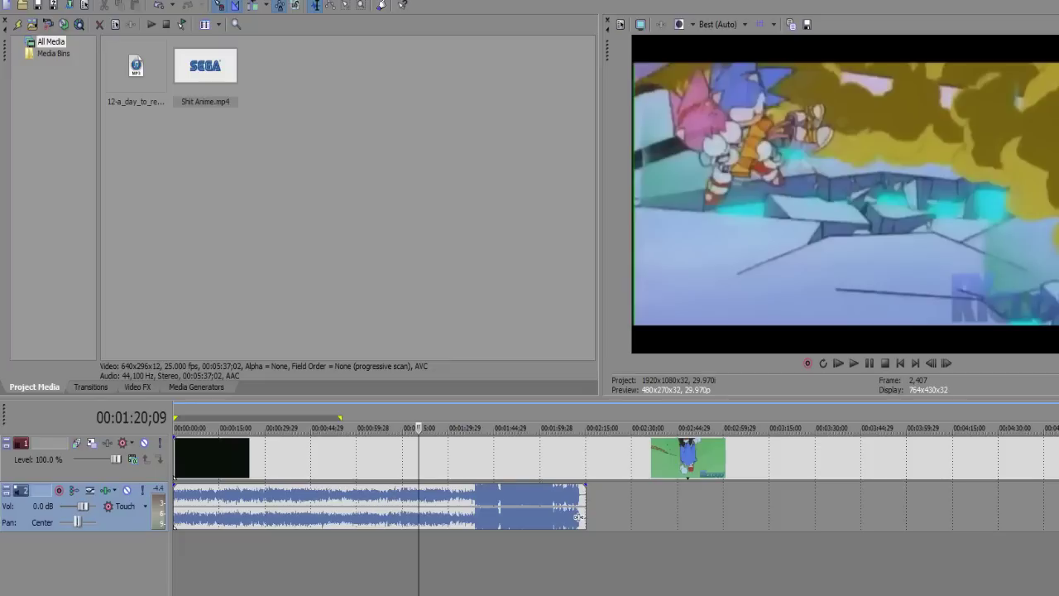
Uncheck Maintain aspect ratio in the anime video event's Properties.
right_click(380, 460)
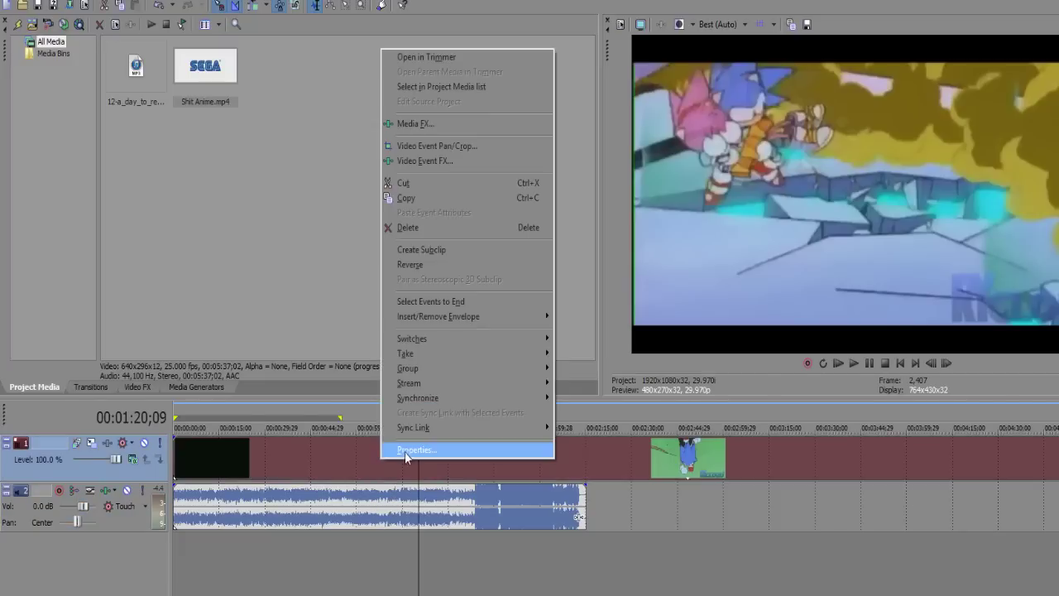
click(410, 451)
click(520, 213)
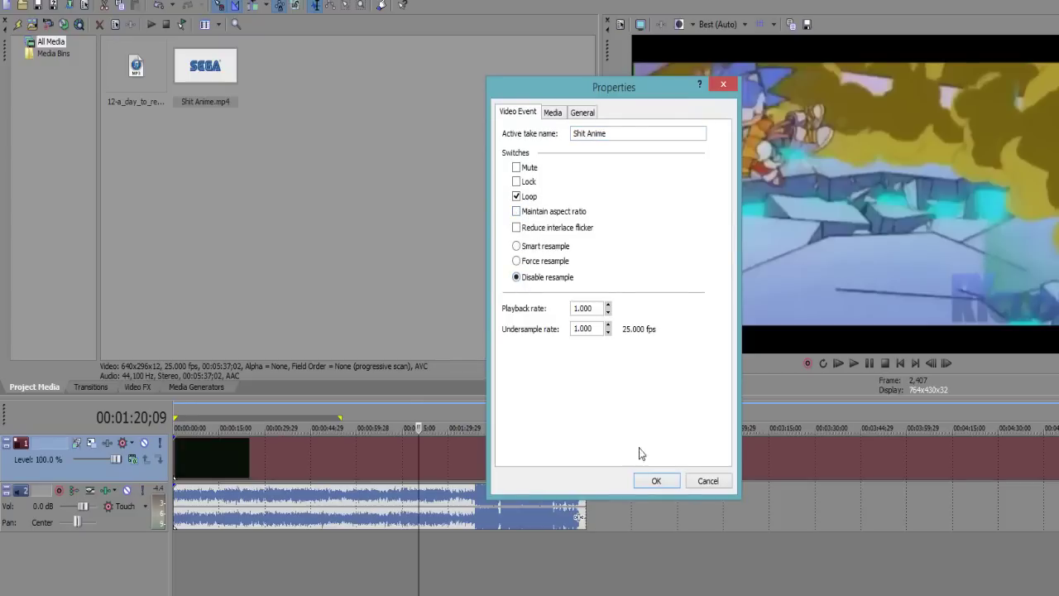
click(655, 481)
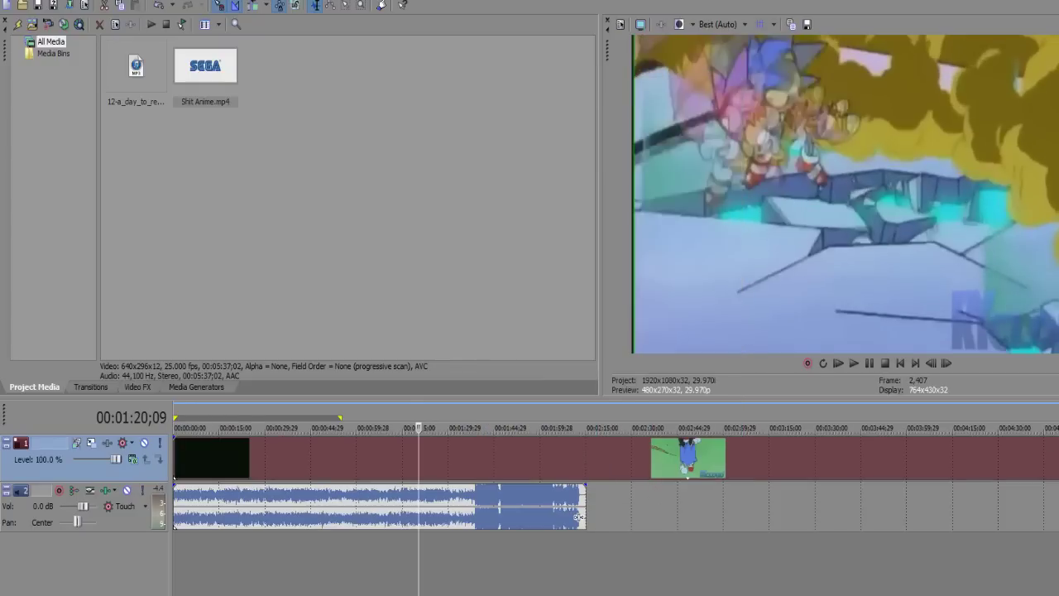
Check the event's Pan/Crop settings, then trim the clip's start to about 00:00:15.
click(242, 444)
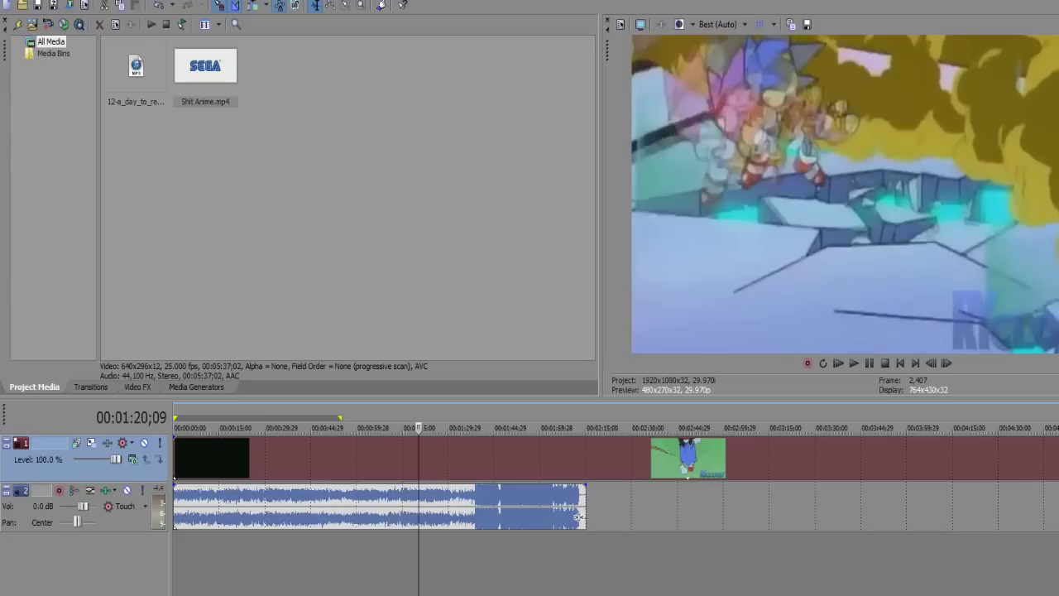
click(659, 16)
drag(175, 460, 245, 452)
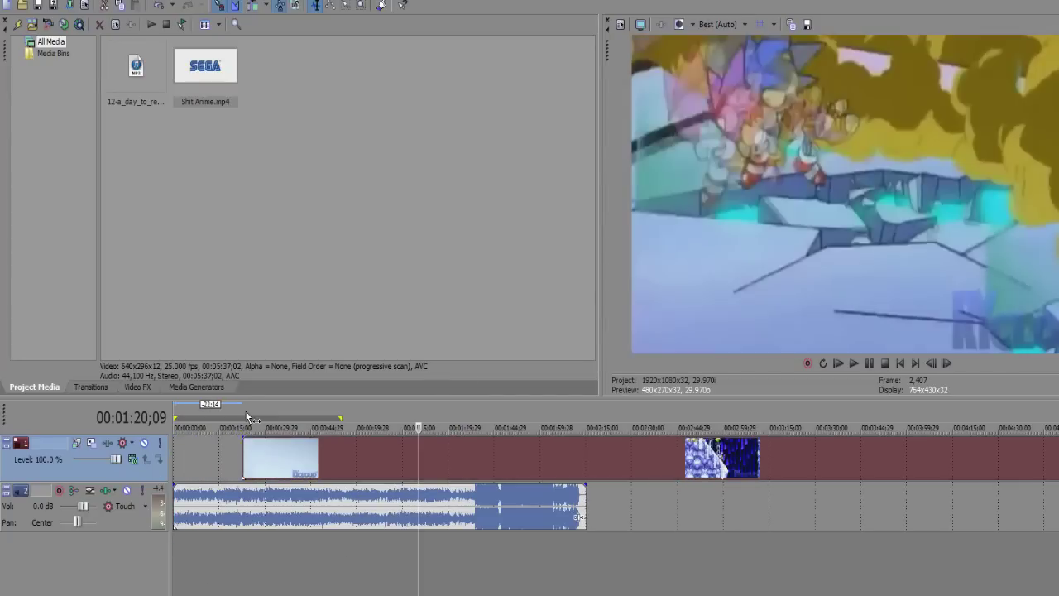
Trim the anime clip to end with the song, extend it back to 0, and play it.
click(242, 428)
drag(1058, 459, 540, 459)
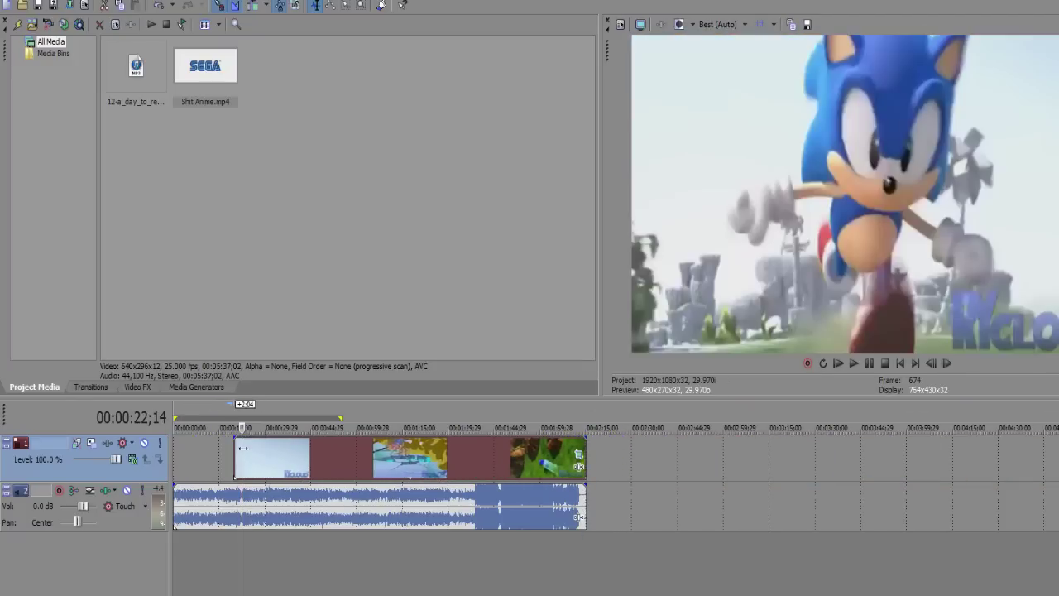
drag(232, 452, 175, 451)
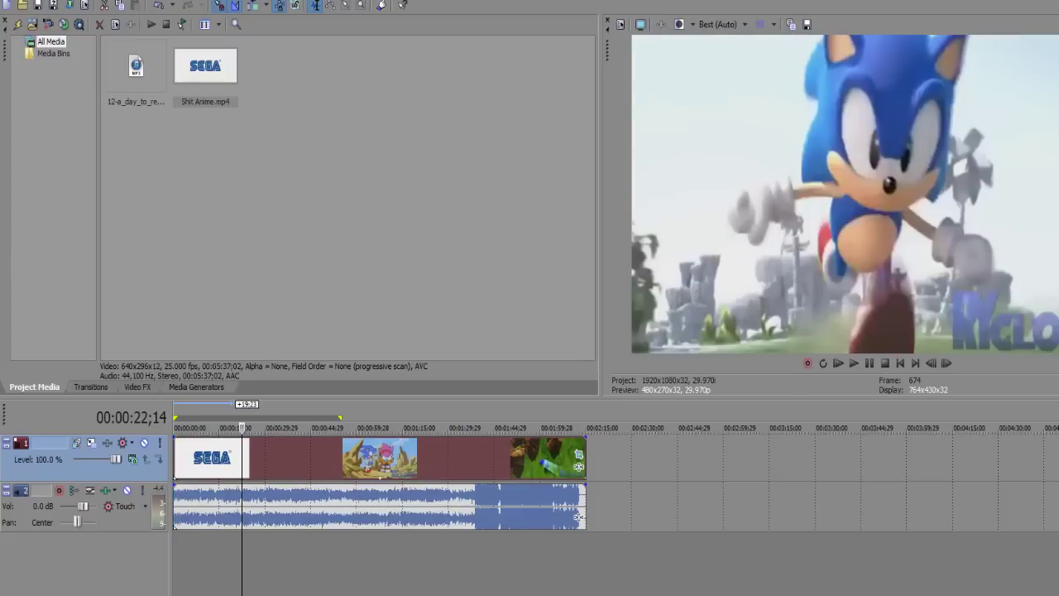
key(space)
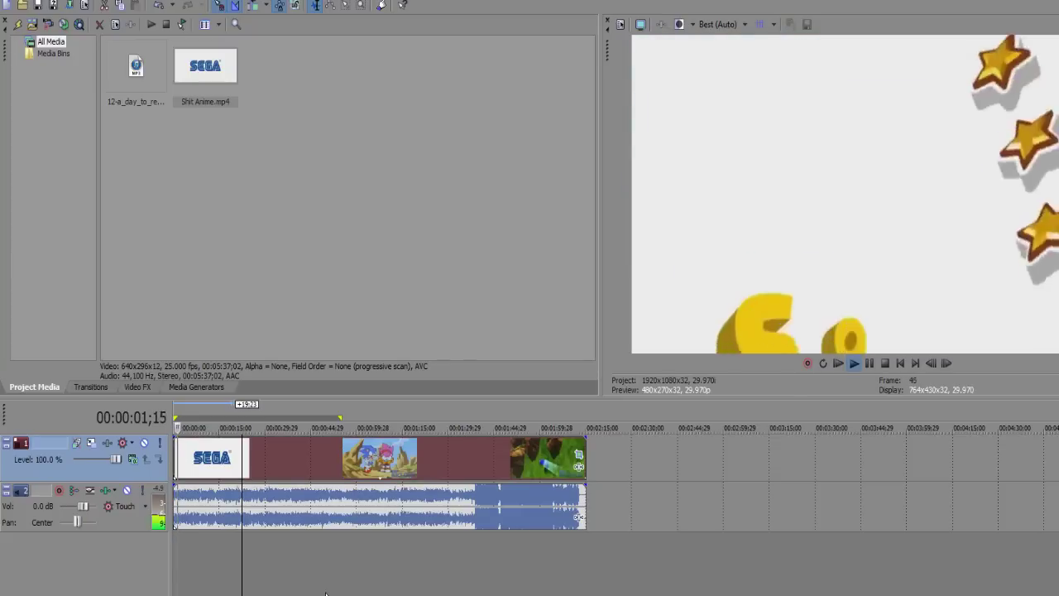